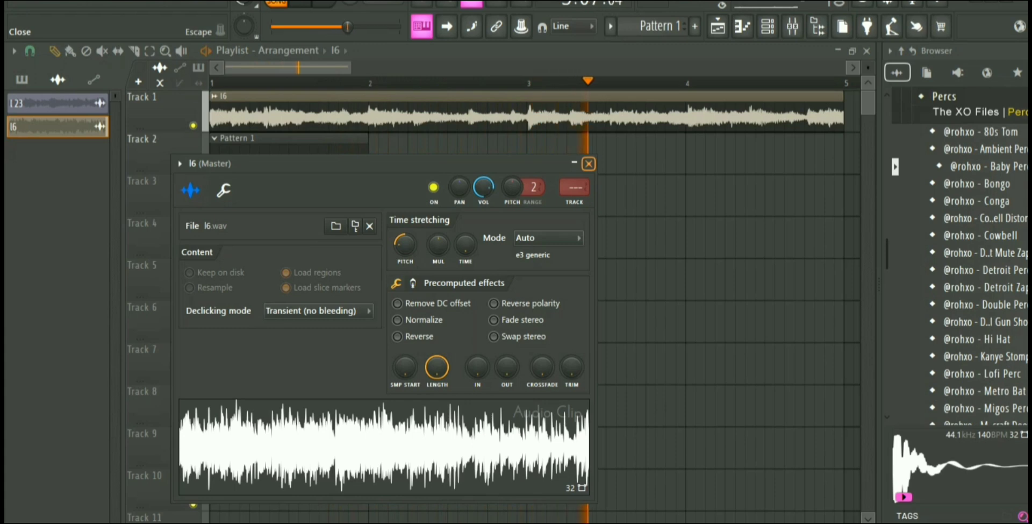
Close the I6 sample settings, stop playback and bring up the channel rack
click(589, 163)
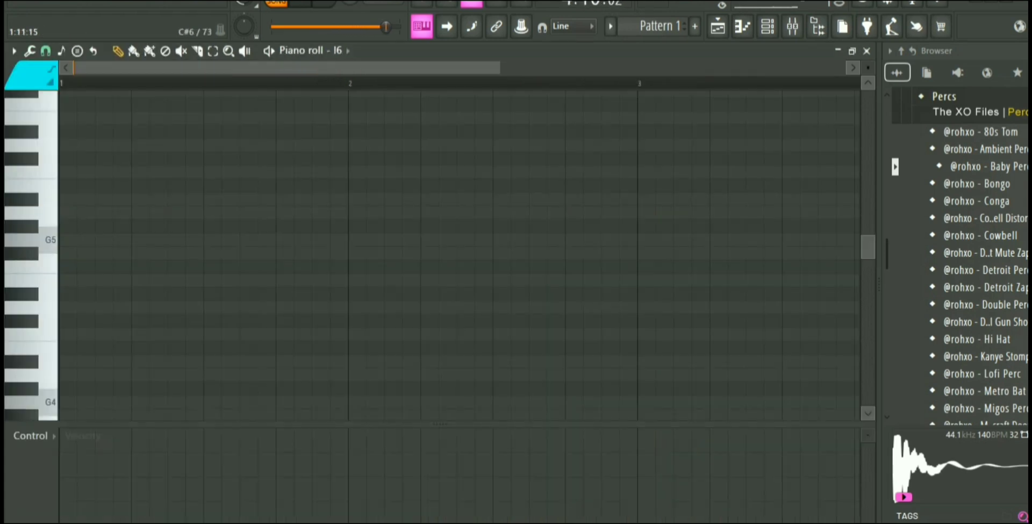
scroll(457, 255, down, 3)
key(space)
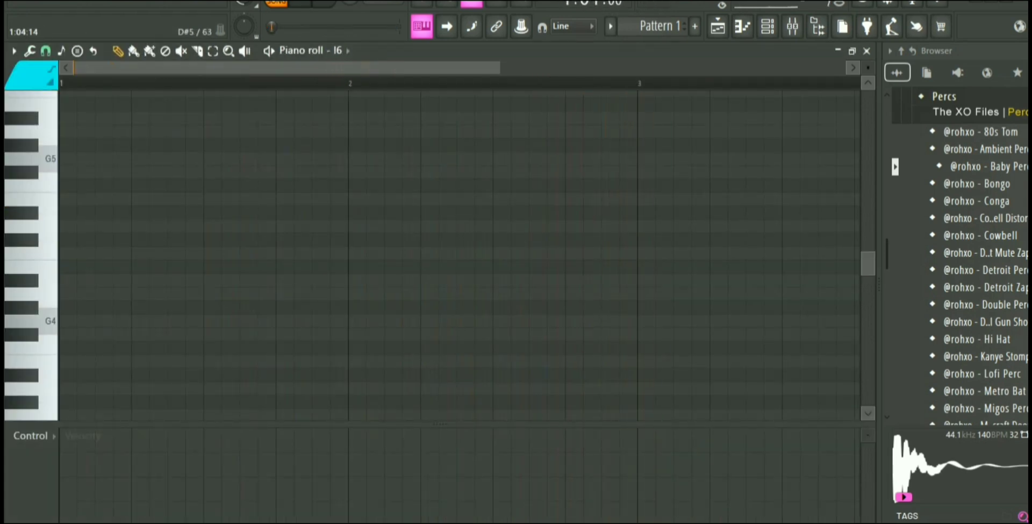
click(768, 25)
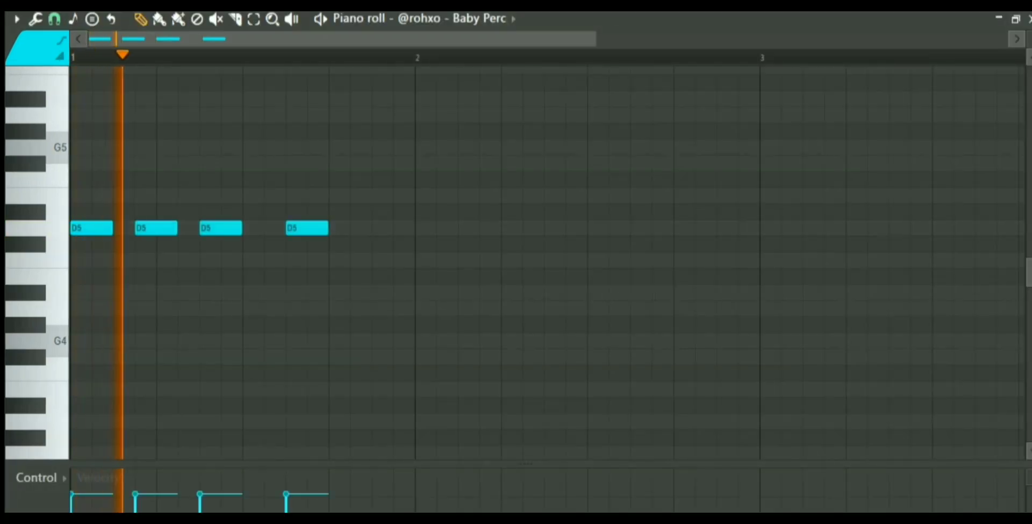
Extend the Baby Perc pattern with D5 notes across bar 2, starting on the first beat, checking the rhythm in playback
key(space)
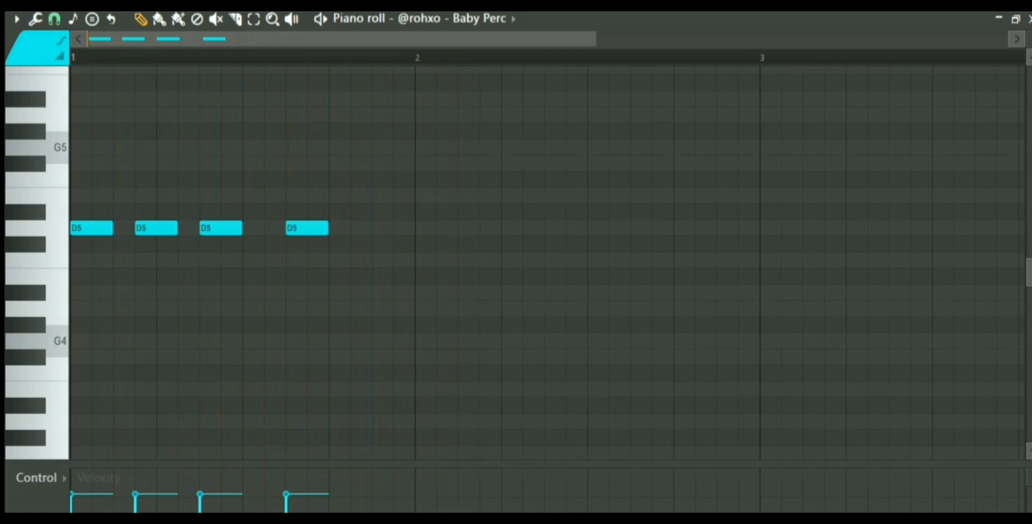
key(space)
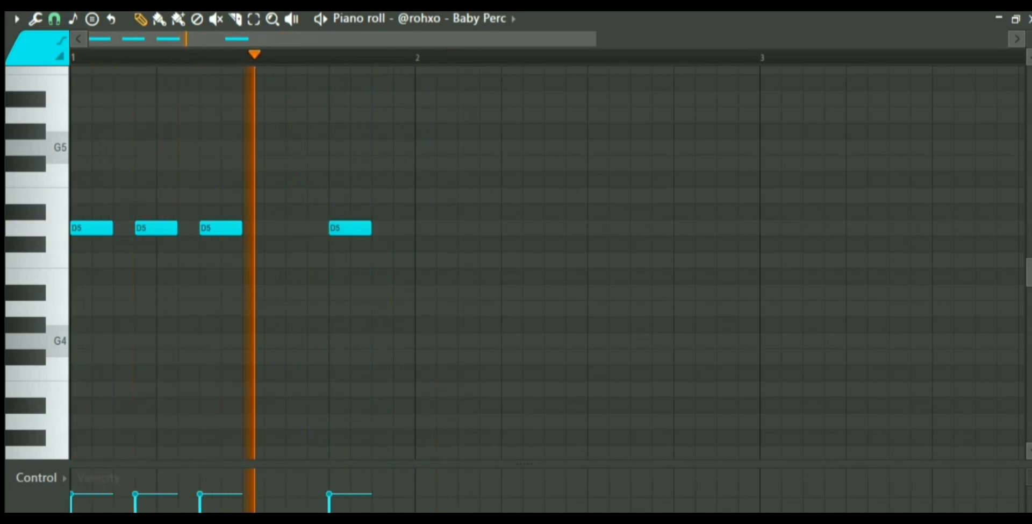
click(425, 228)
click(489, 228)
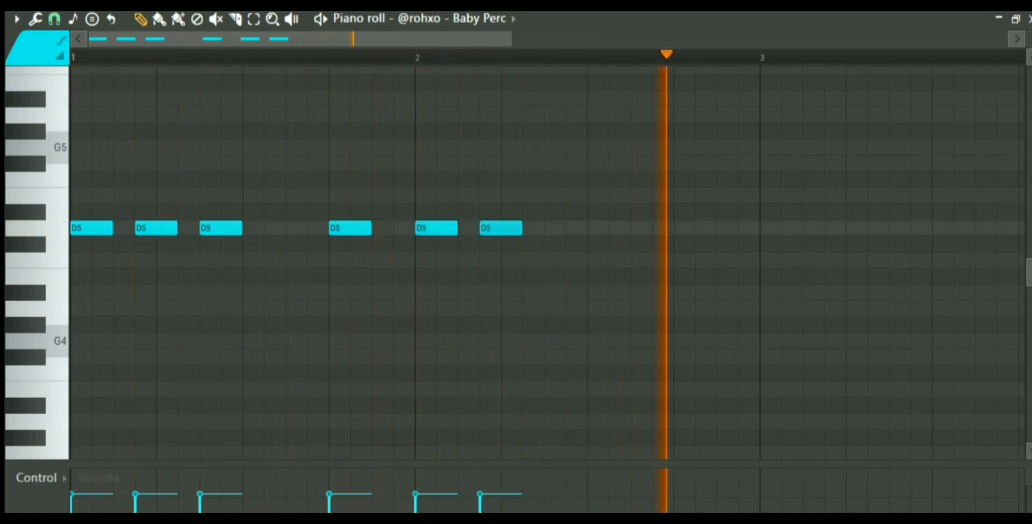
key(space)
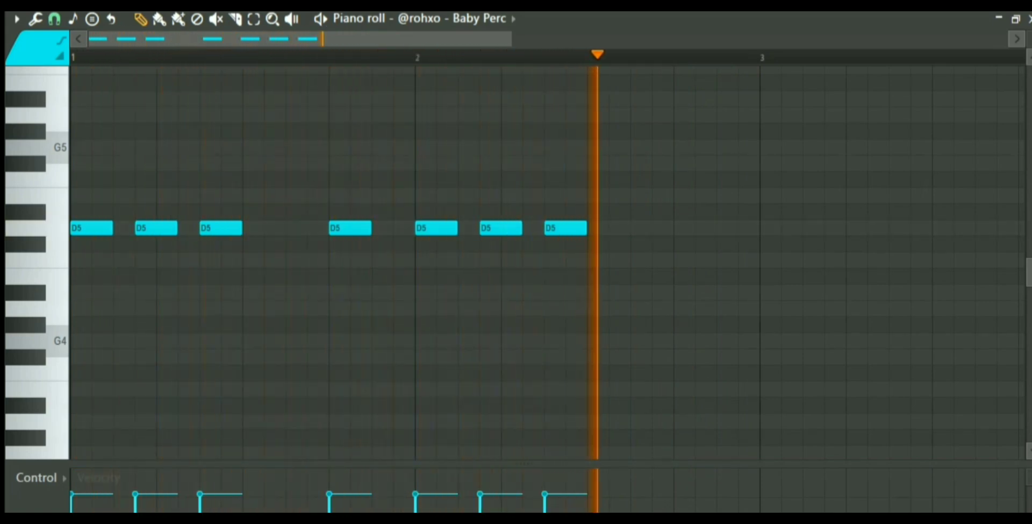
click(641, 228)
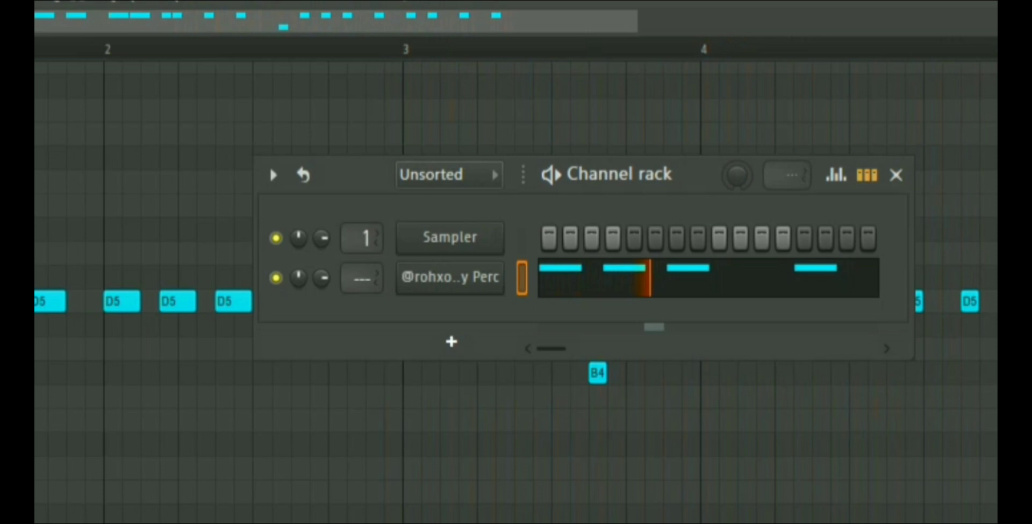
Add the Down Beat OH sample as a new channel and open its piano roll
drag(945, 263, 430, 321)
right_click(510, 315)
click(559, 315)
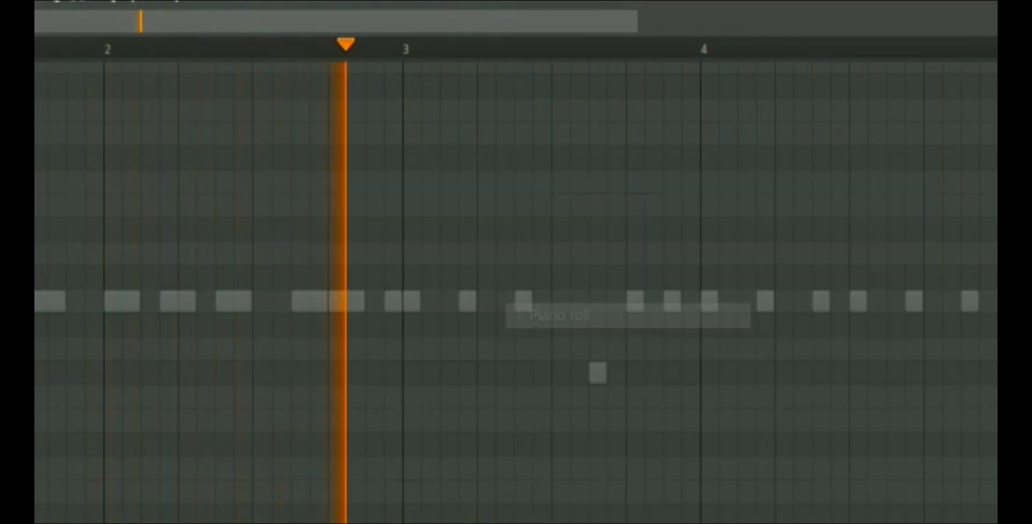
Place short A#4 open-hat notes at half-bar intervals from the start of bar 1 through to bar 4
click(172, 373)
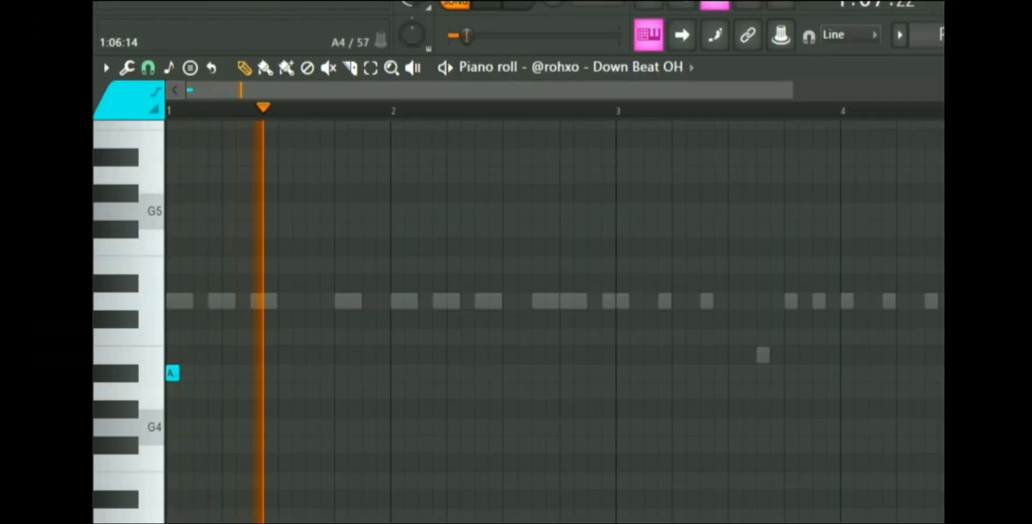
click(285, 373)
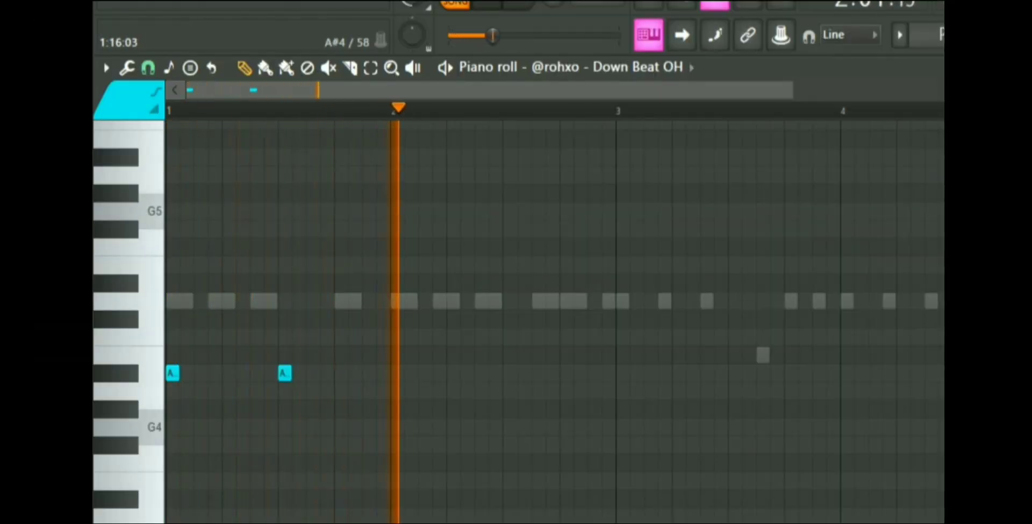
click(397, 373)
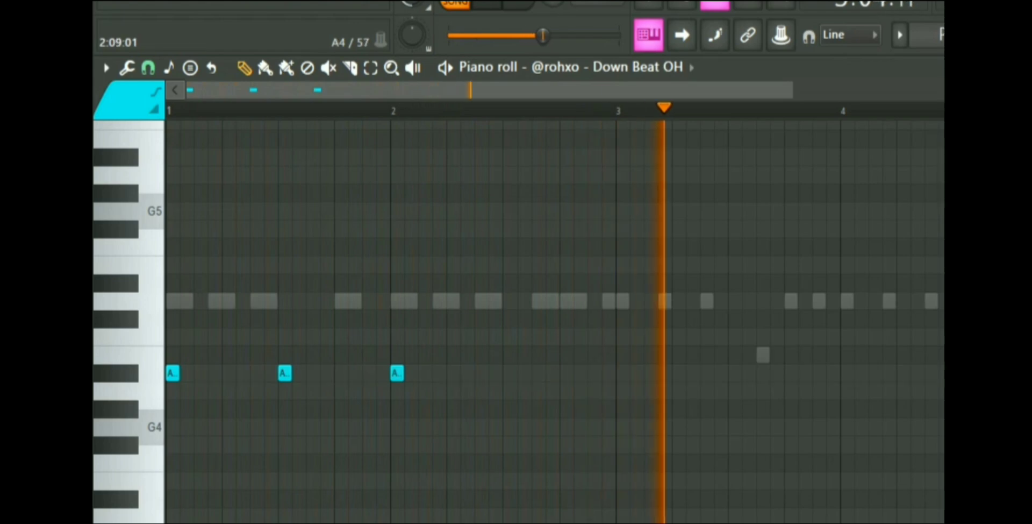
click(510, 373)
click(622, 372)
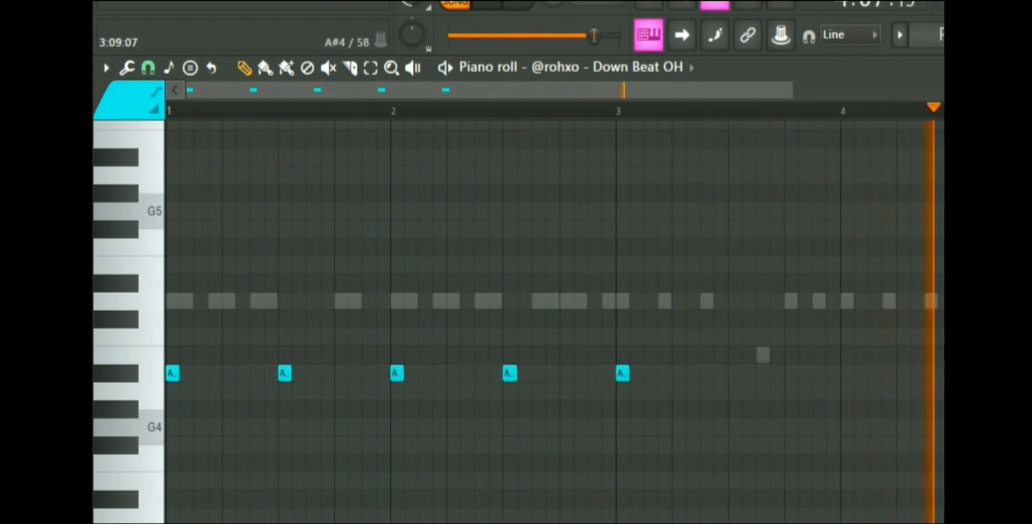
click(846, 372)
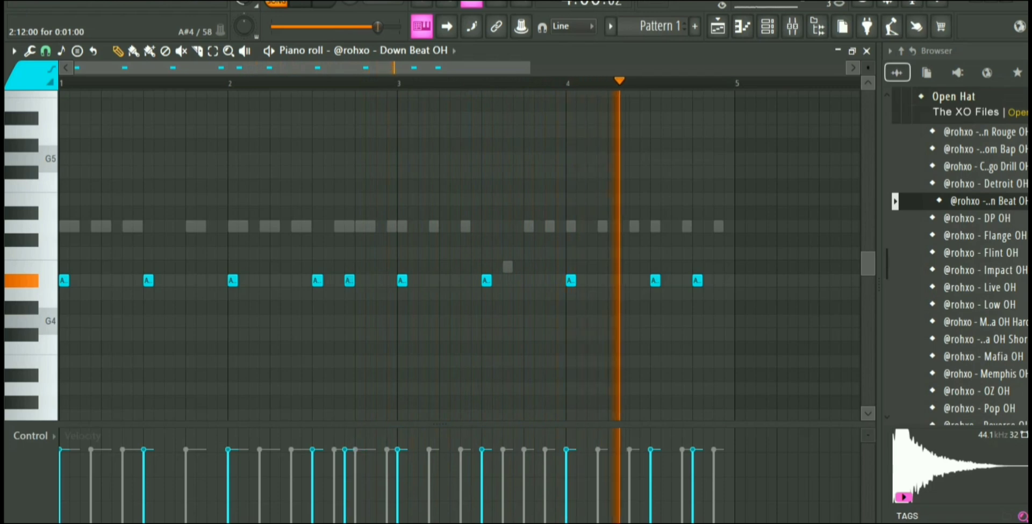
Move the extra A#4 open-hat note in bar 2 to step 11 and the last one in bar 4 to step 12
drag(339, 280, 329, 280)
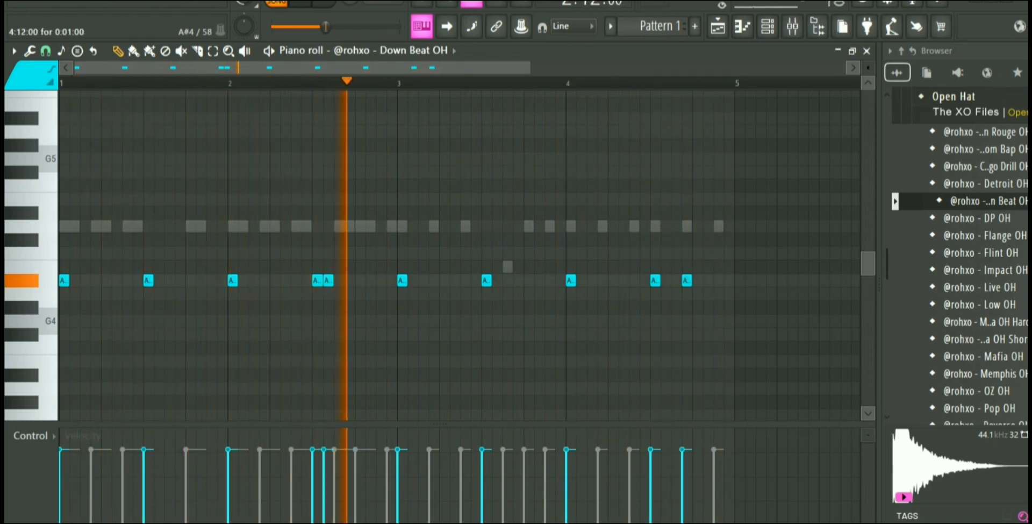
drag(697, 280, 687, 280)
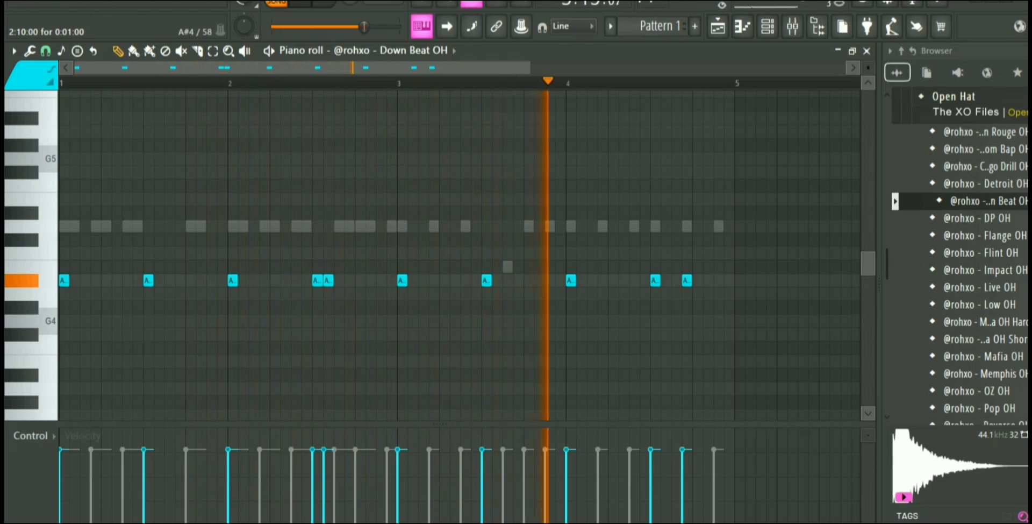
drag(328, 281, 339, 280)
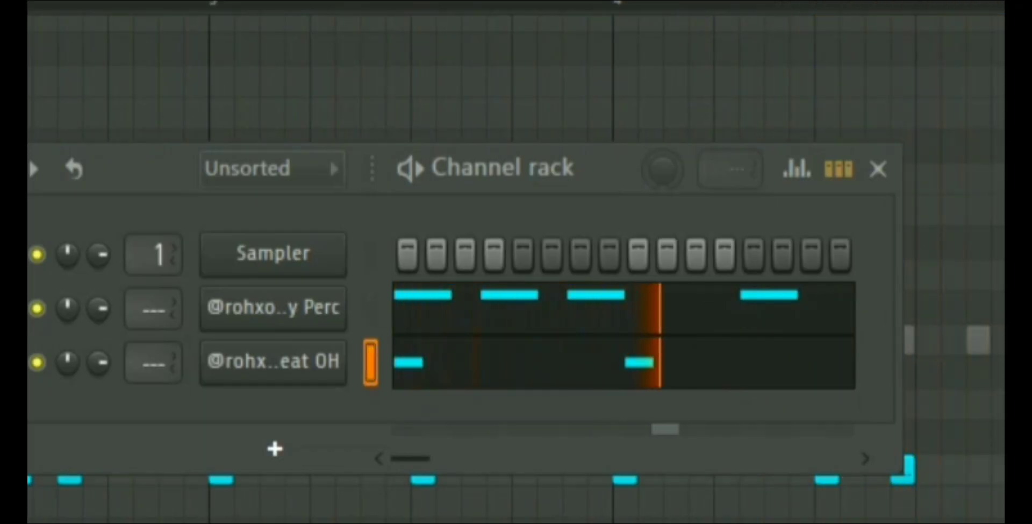
Add the Drill HH sample as a new channel and open its piano roll
drag(162, 522, 192, 476)
right_click(273, 416)
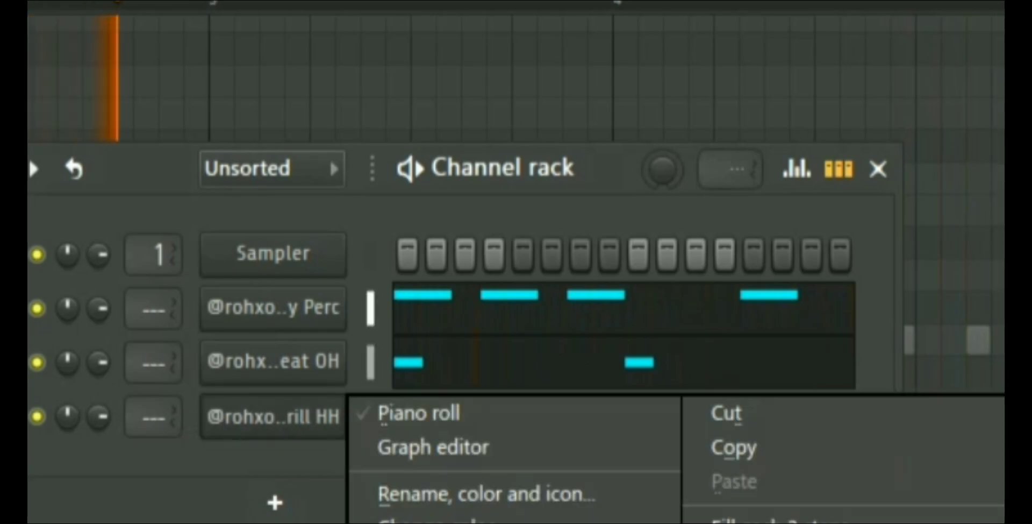
click(419, 413)
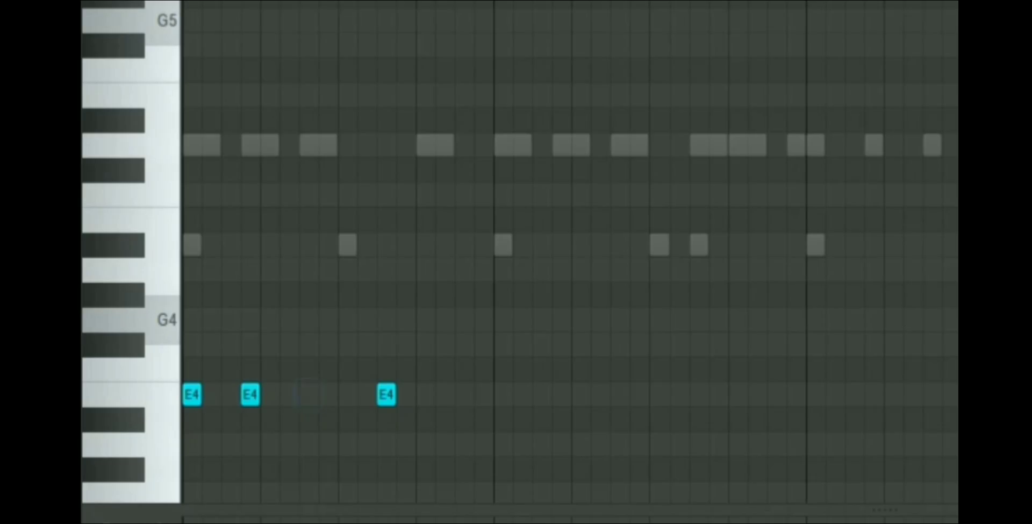
Place an E4 hi-hat note in the middle of bar 1 and shift the following E4 note to the fourth beat
click(348, 394)
drag(387, 394, 426, 394)
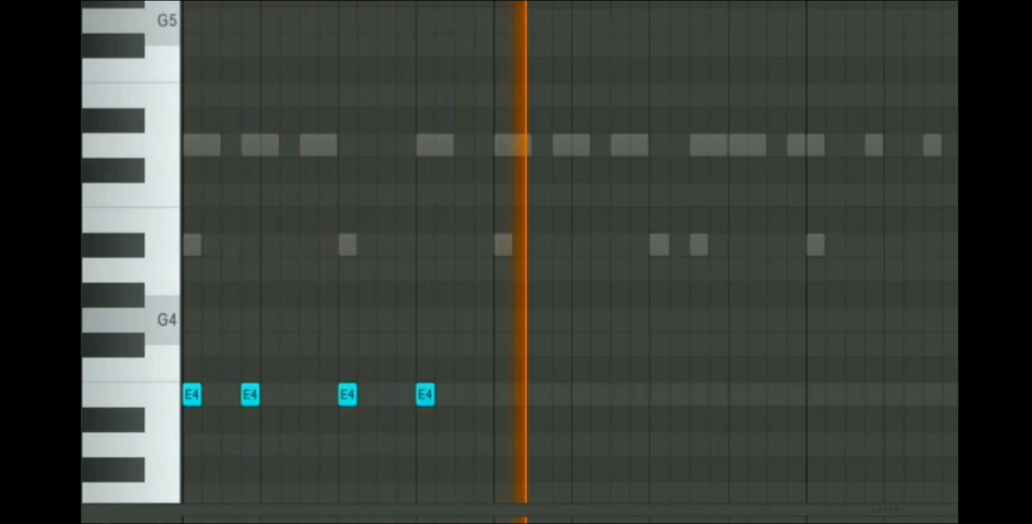
click(503, 394)
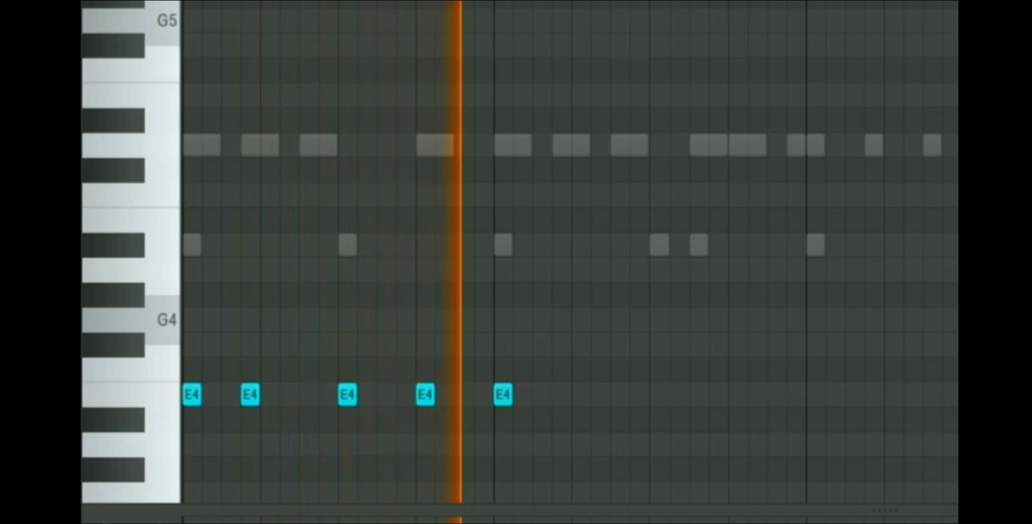
click(581, 394)
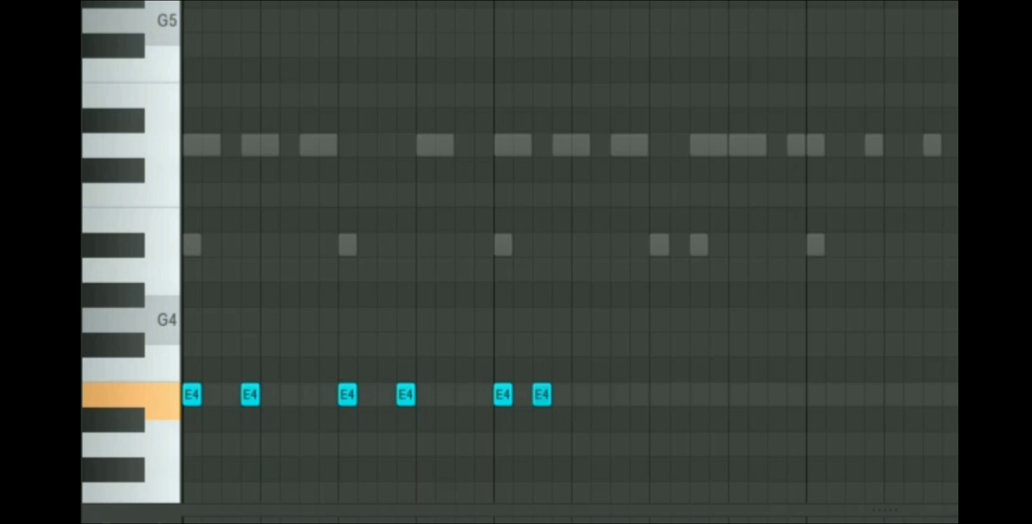
click(562, 394)
click(503, 394)
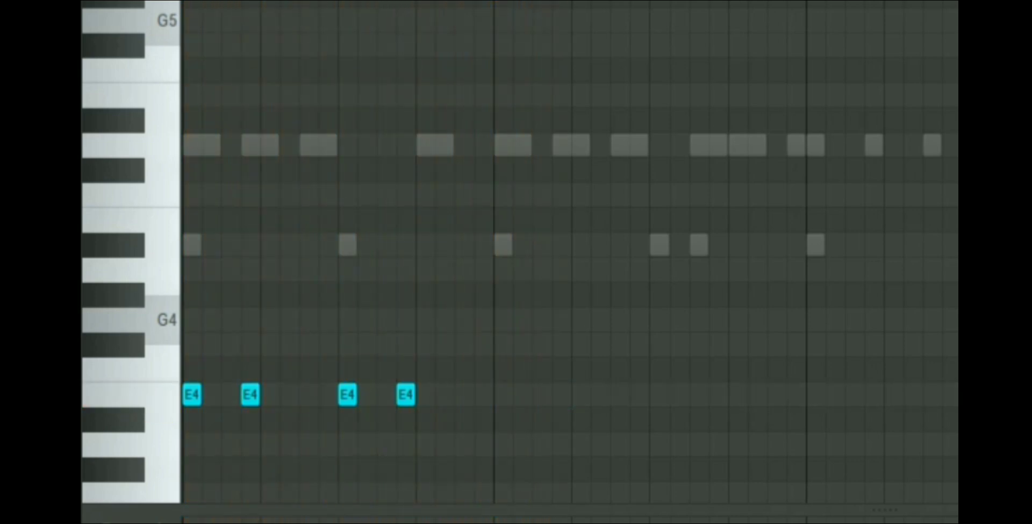
Duplicate the bar 1 hi-hat notes into the following bars and add a quieter E4 note near the end of bar 4
drag(493, 2, 184, 2)
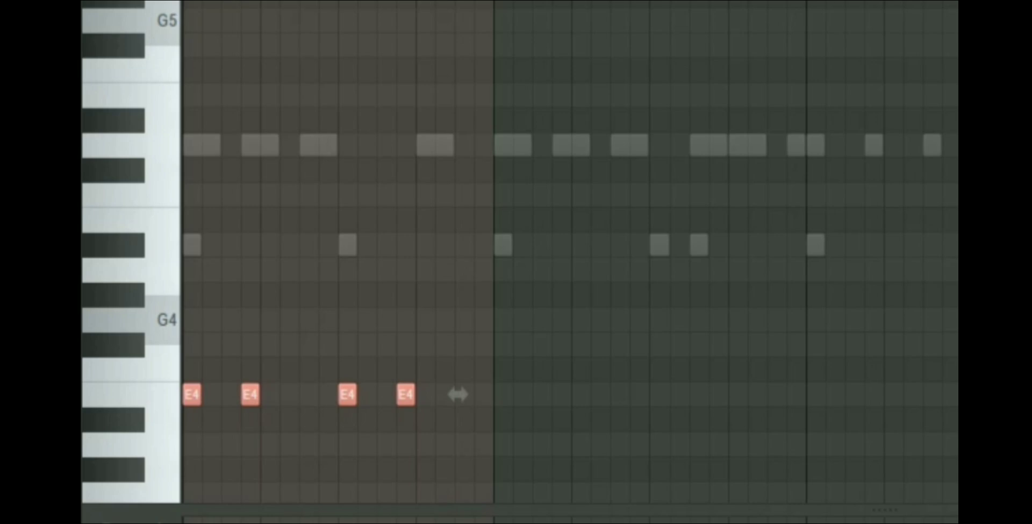
key(ctrl+b)
key(ctrl+b)
key(ctrl+d)
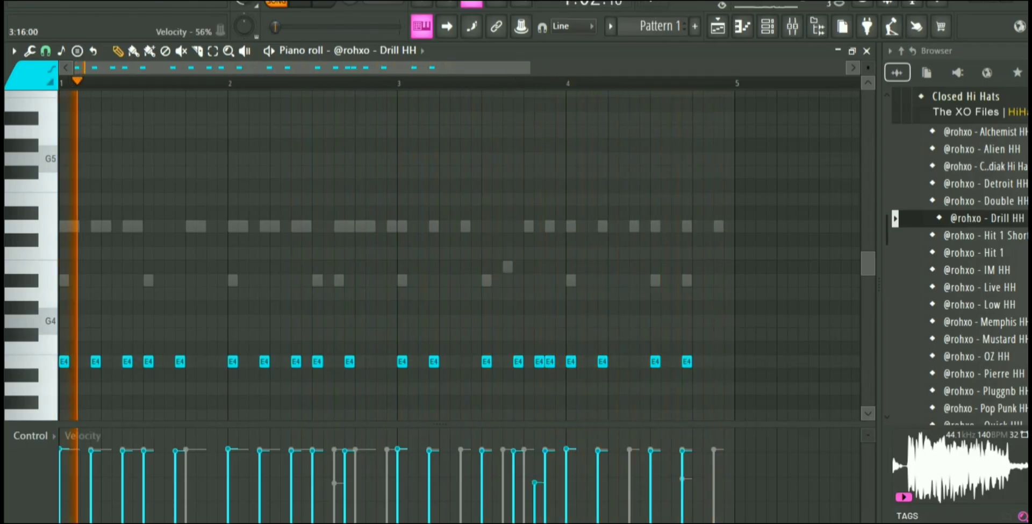
click(717, 361)
click(710, 482)
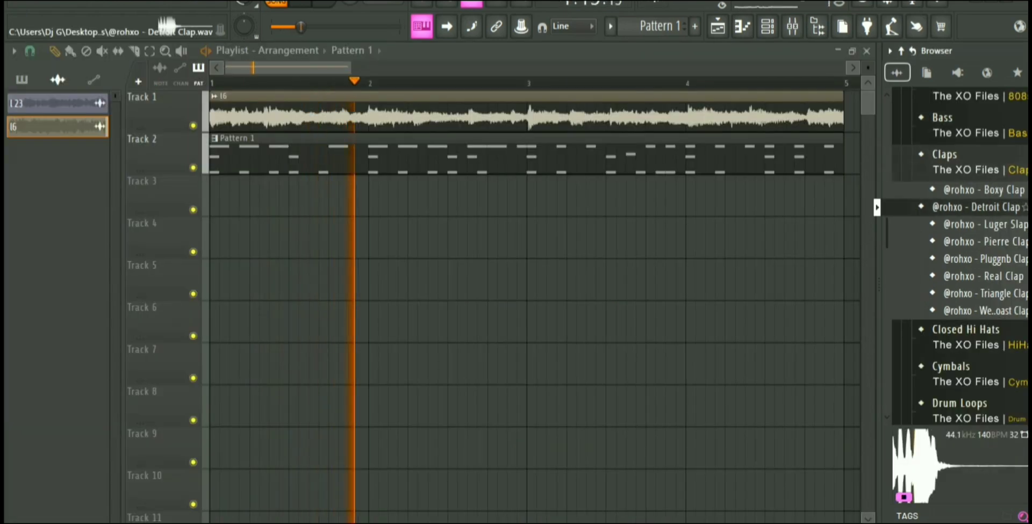
Audition the Luger Slap clap sample and bring up the channel rack
key(Down)
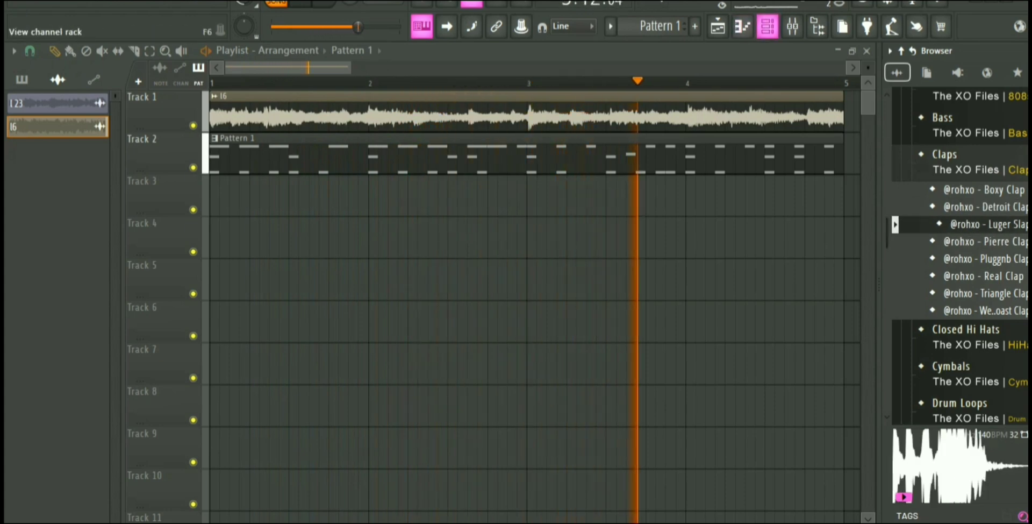
click(768, 26)
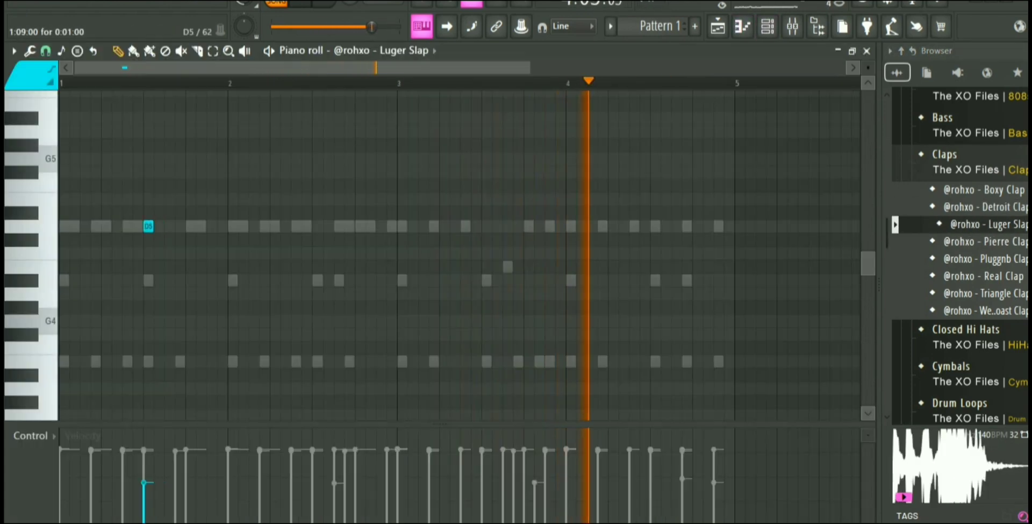
Set the first Luger Slap note's velocity to 88%, add D5 claps at 2:13, 3:09 and 4:13, and close the piano roll
drag(144, 483, 144, 441)
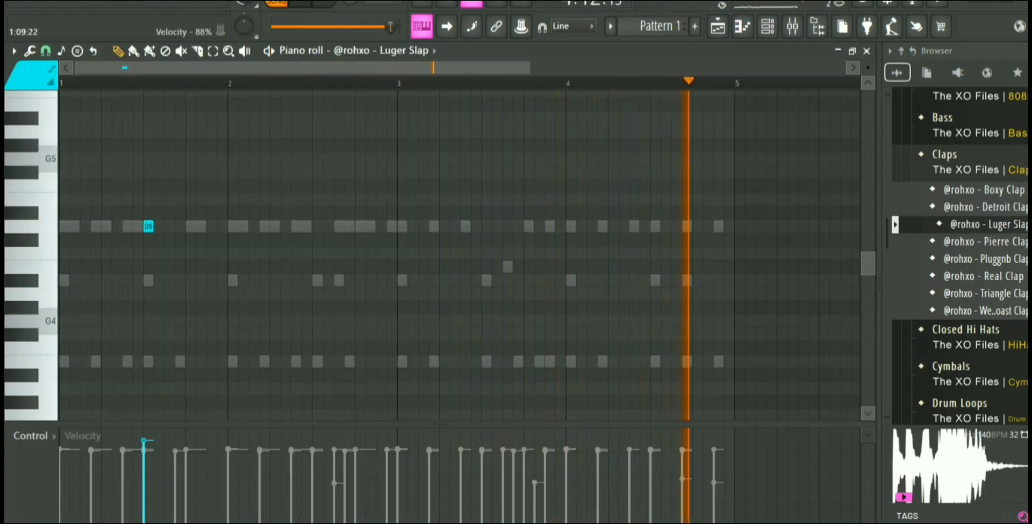
click(360, 226)
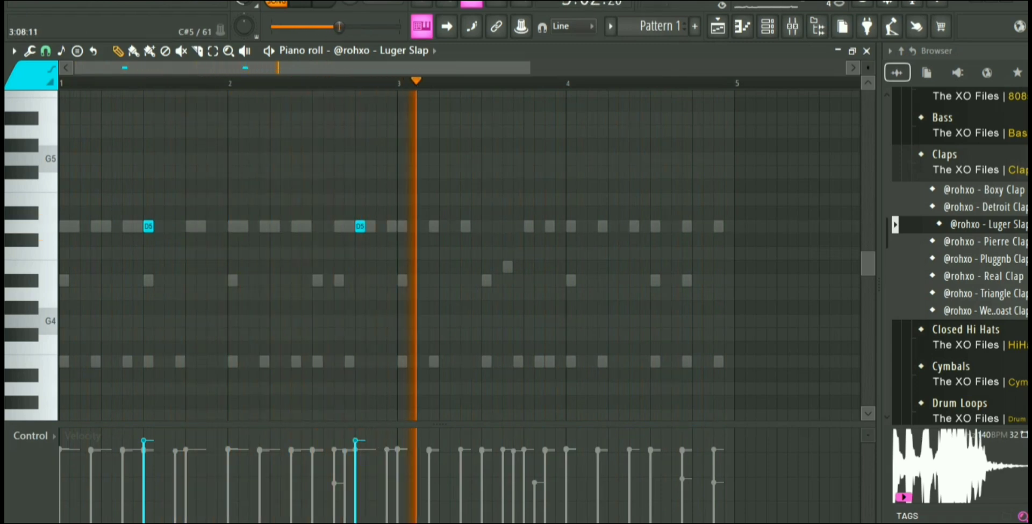
click(497, 225)
drag(497, 226, 487, 226)
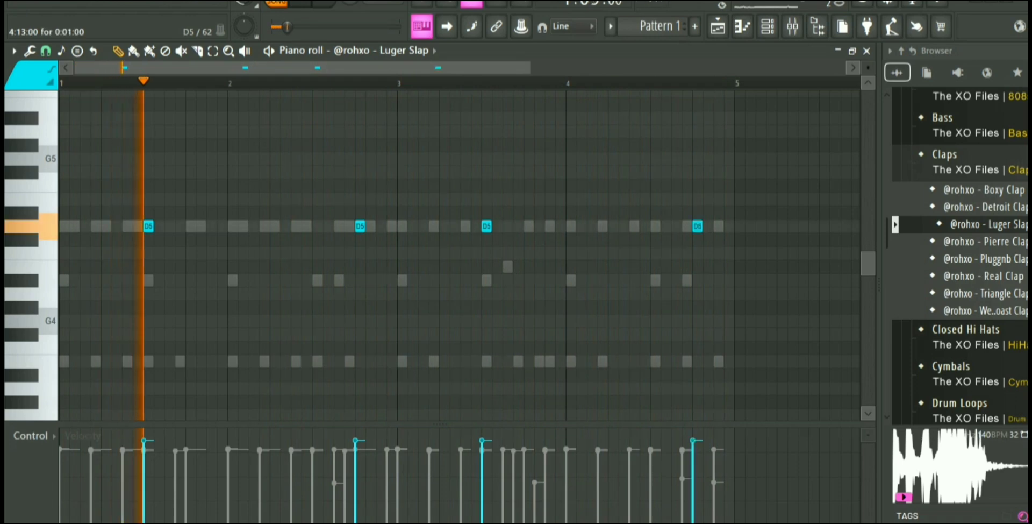
click(697, 226)
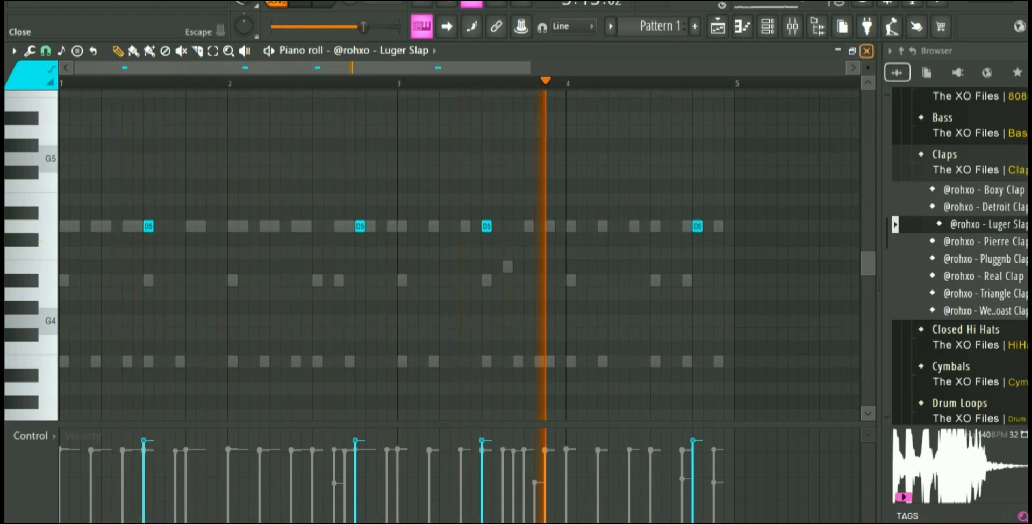
click(867, 51)
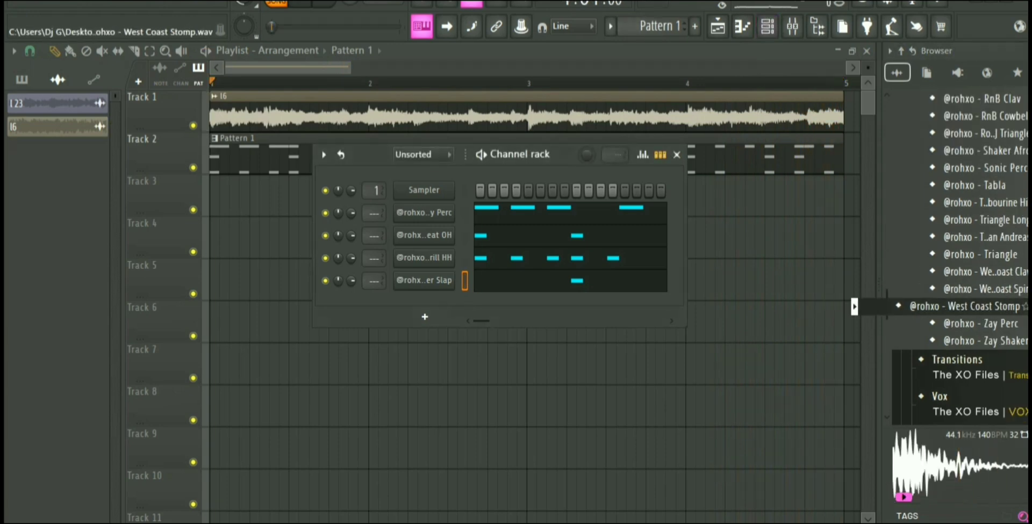
Add the West Coast Stomp sample as a new channel and open its piano roll
drag(855, 306, 387, 328)
right_click(446, 303)
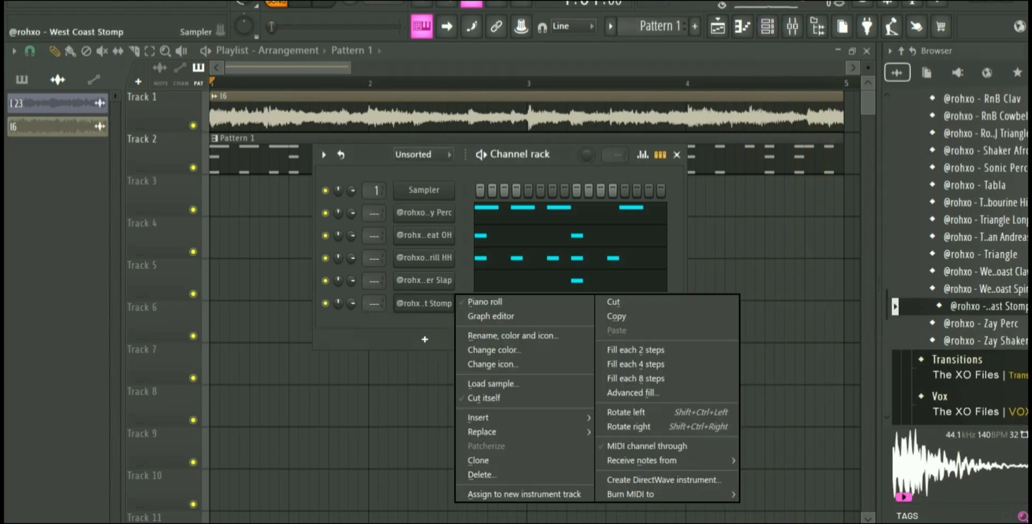
click(478, 302)
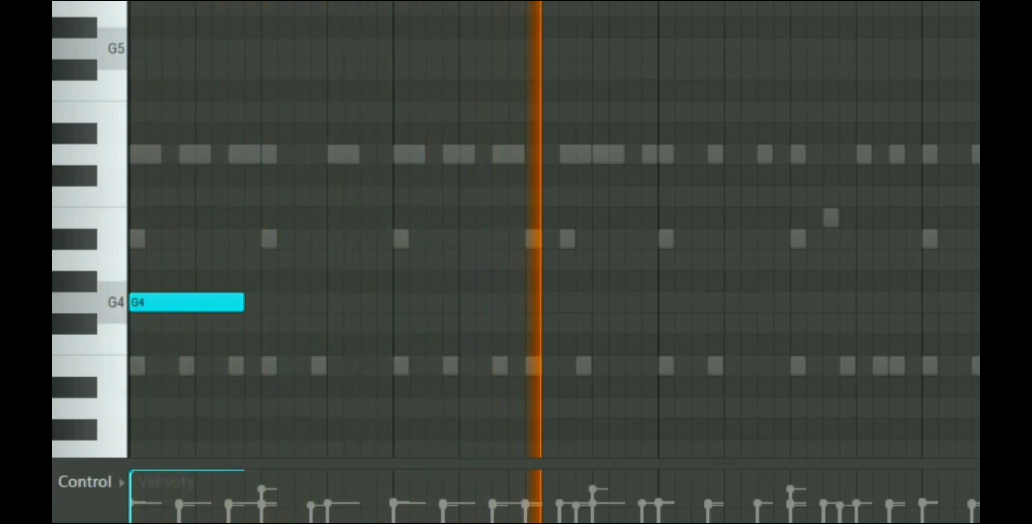
Add West Coast Stomp notes on G4: three steps long at 2:13, and eight steps long at 3:01 and 4:05
click(598, 302)
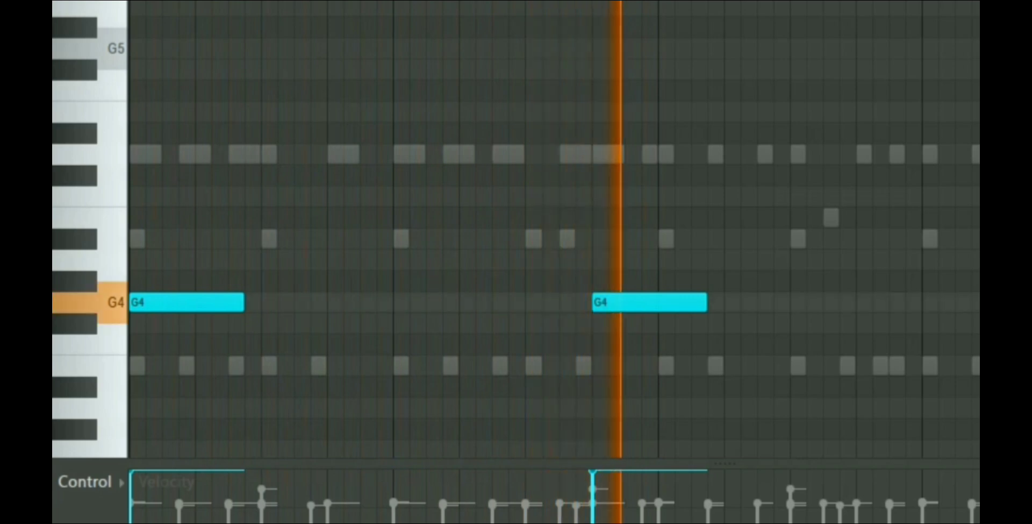
drag(705, 303, 641, 302)
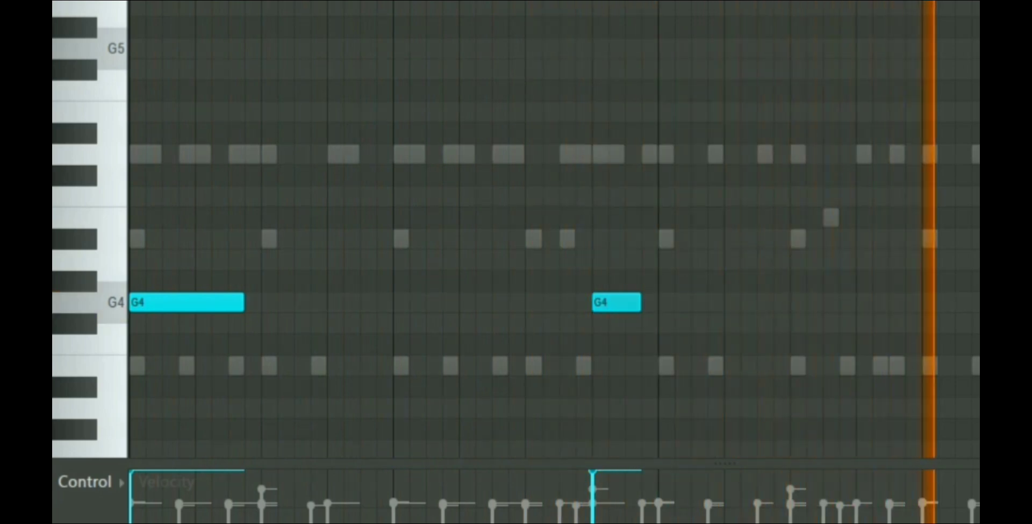
click(665, 302)
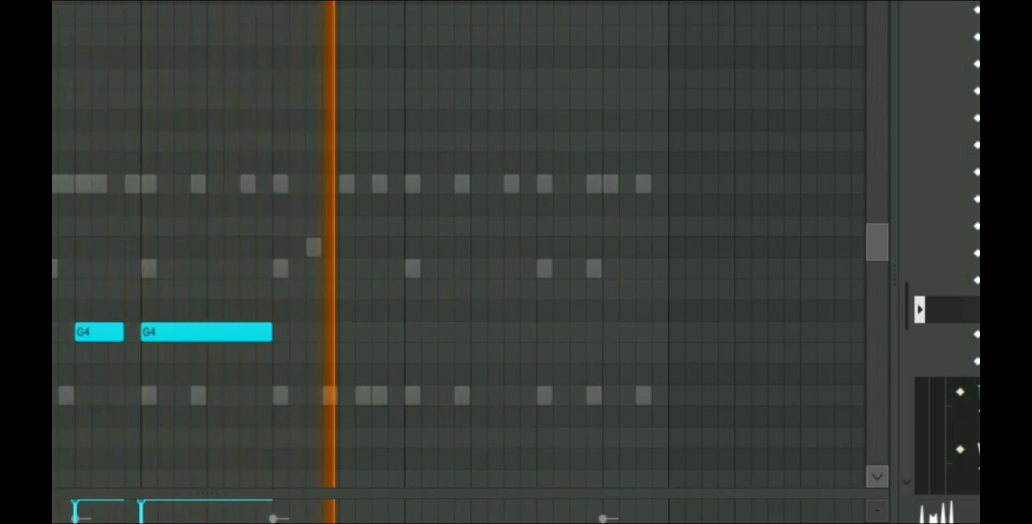
click(484, 332)
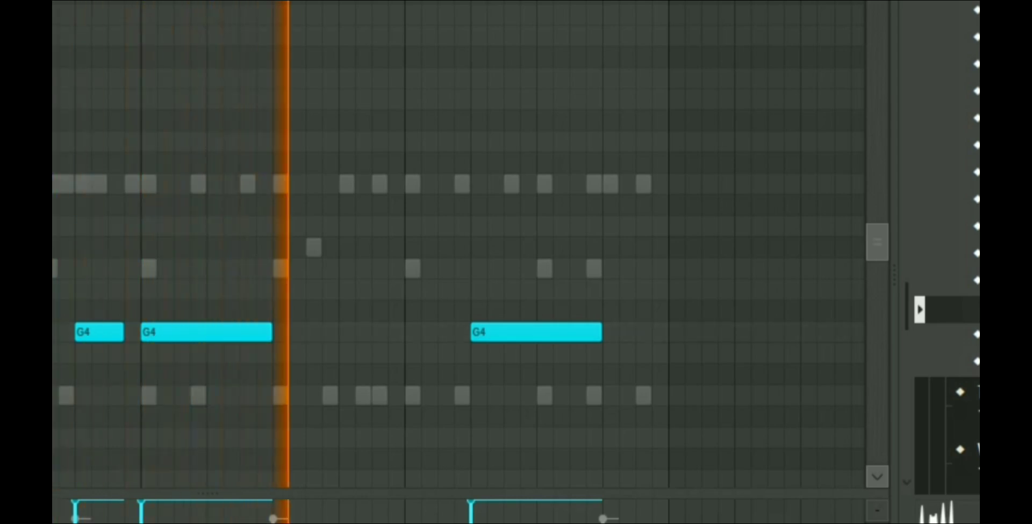
Add the Boosted Rack kick sample as a new channel and open its piano roll
key(F6)
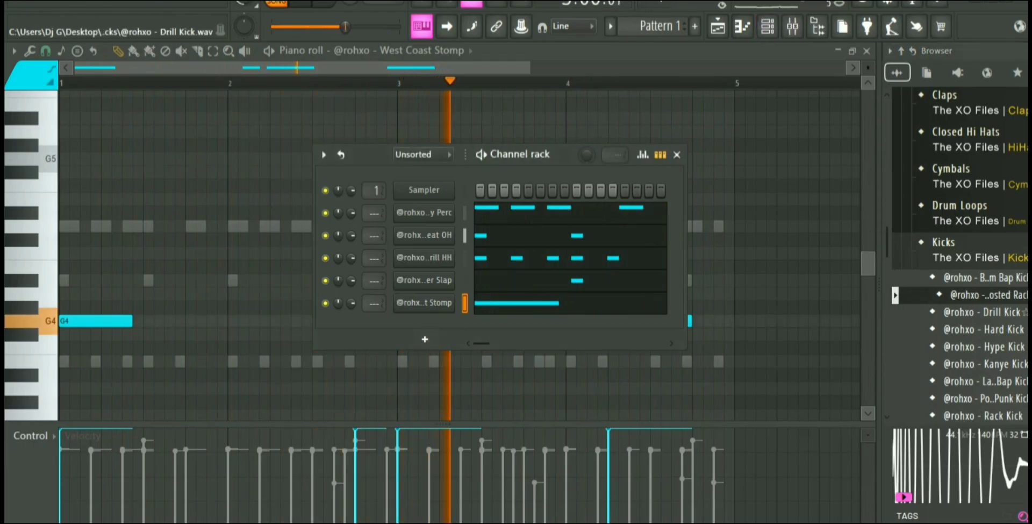
drag(968, 294, 401, 344)
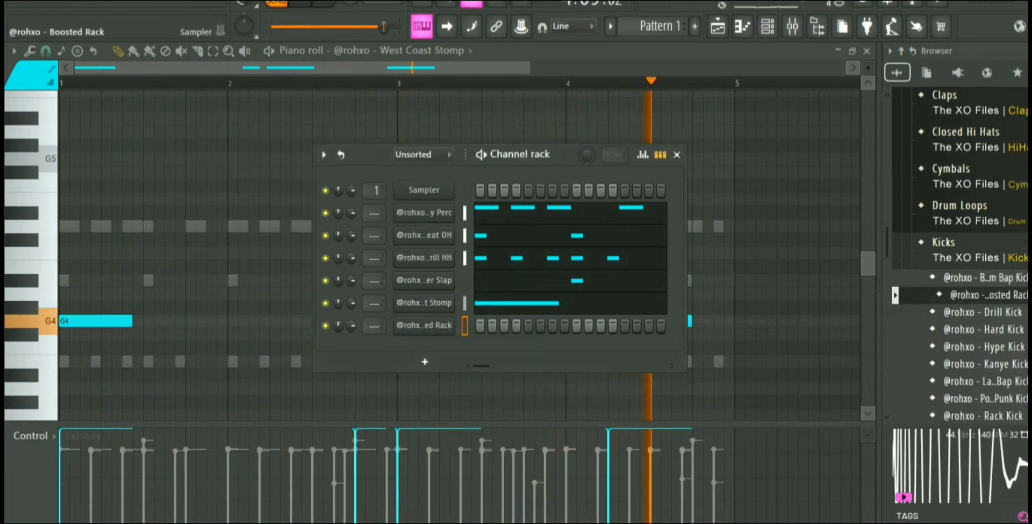
right_click(409, 322)
click(425, 311)
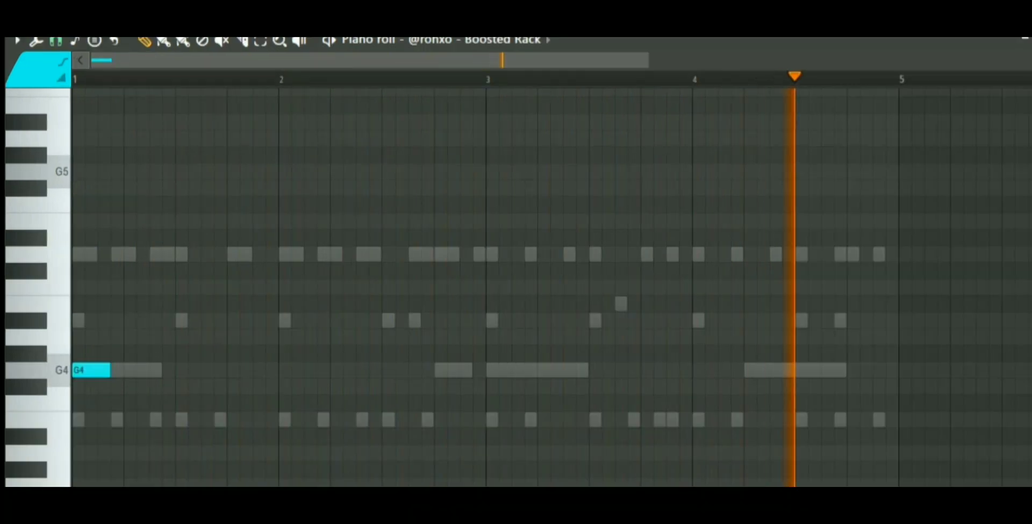
Place three-step Boosted Rack kick notes on G4 at 1:07, 3:01, 3:07 and 4:05
click(127, 321)
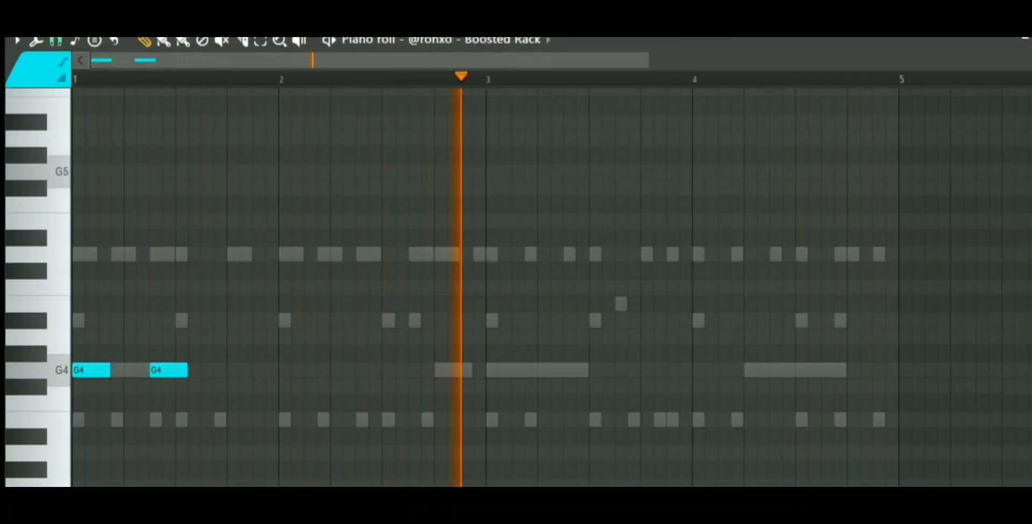
key(space)
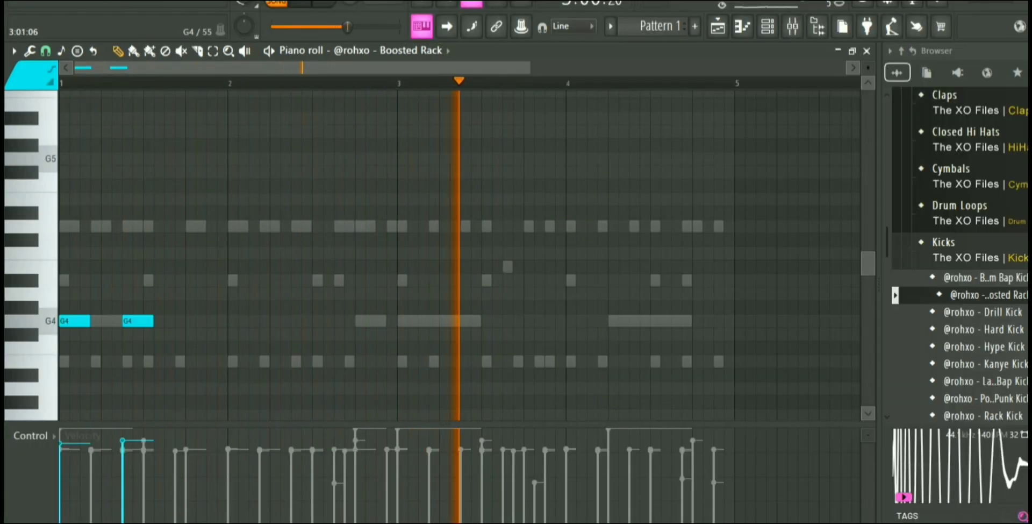
key(space)
click(403, 320)
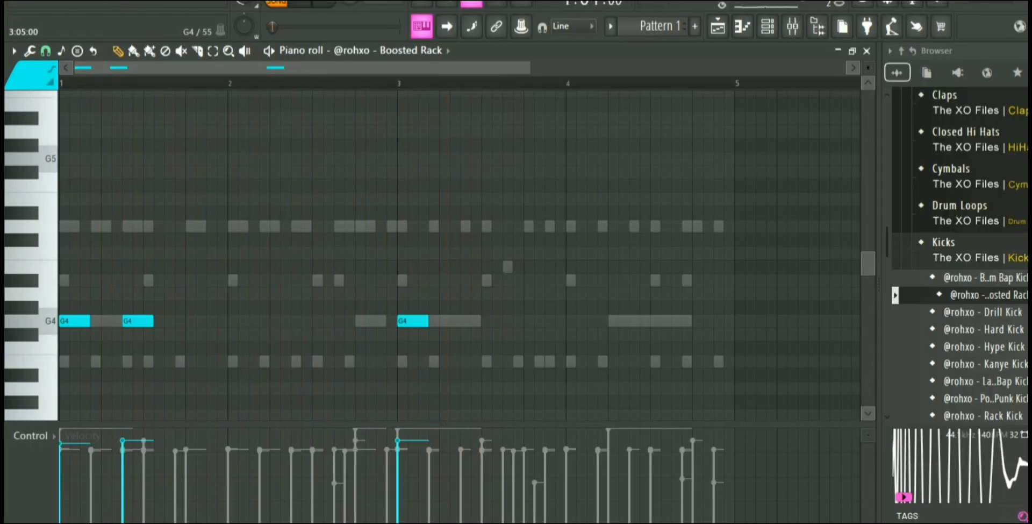
key(space)
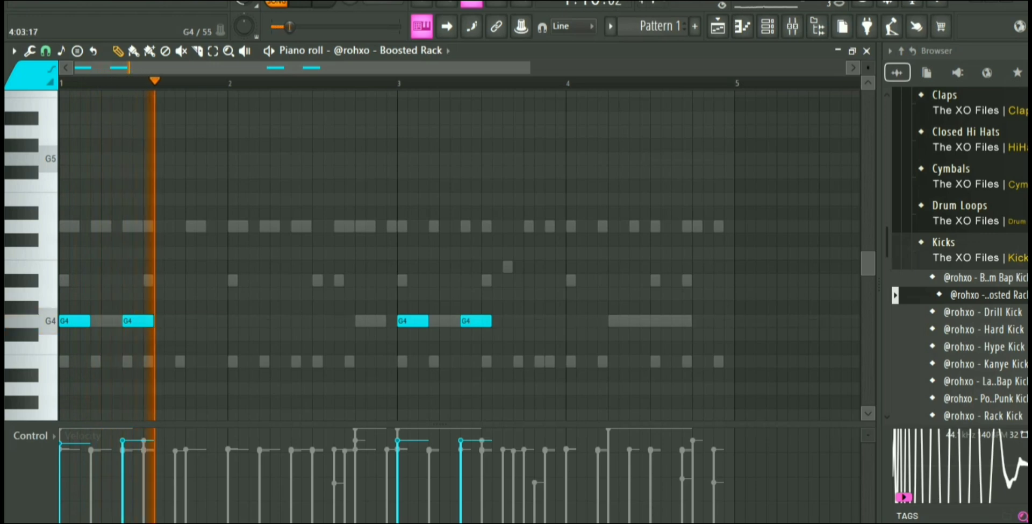
click(618, 320)
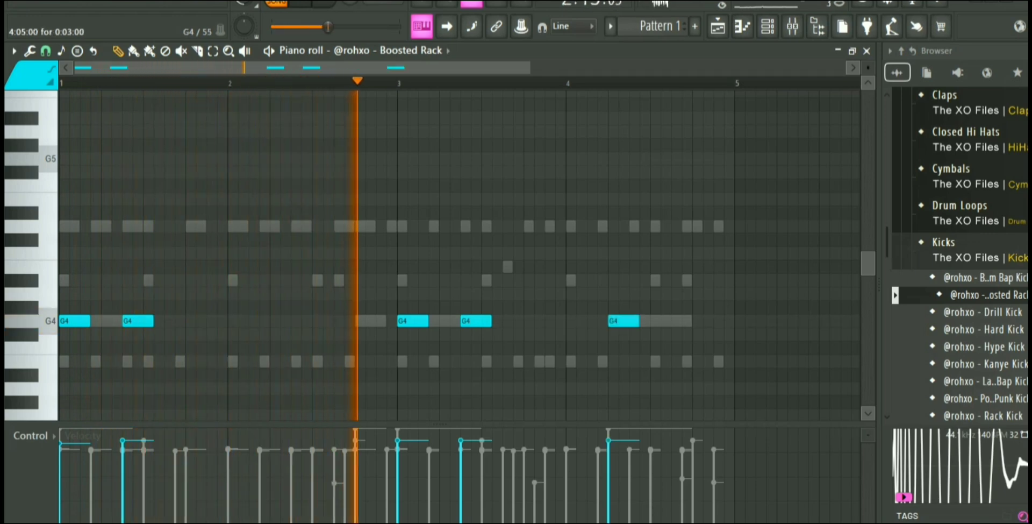